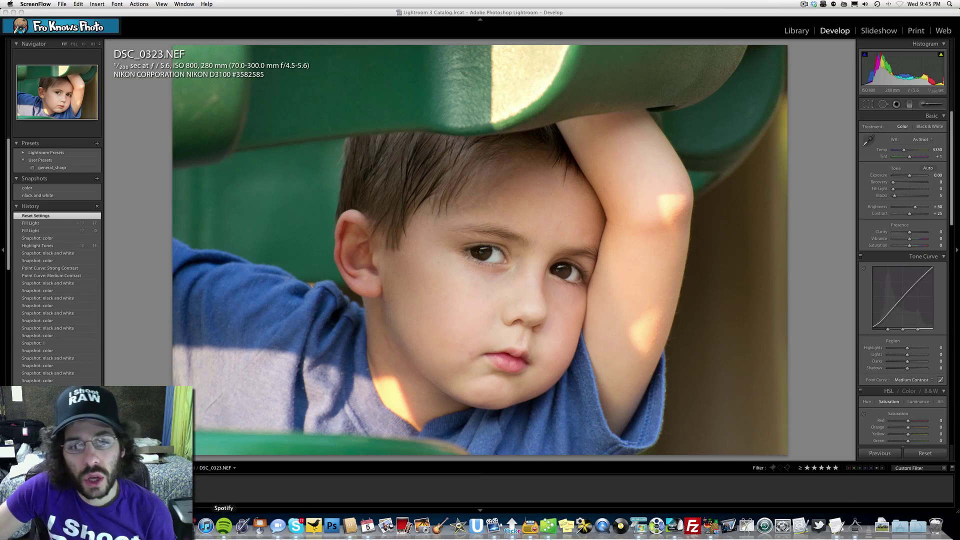
- Inspect the boy's eyes up close and convert the colour portrait to Black & White
click(523, 285)
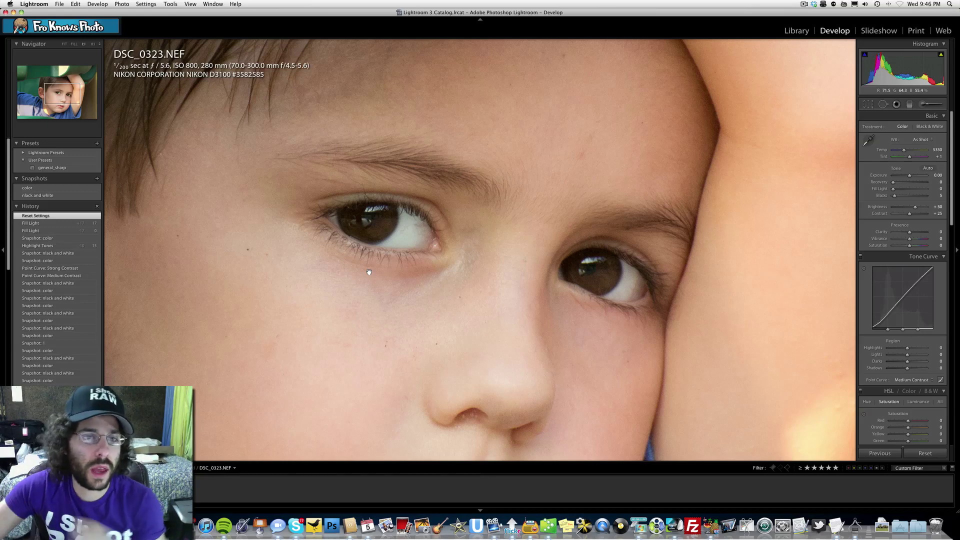
scroll(380, 272, up, 5)
drag(428, 274, 468, 268)
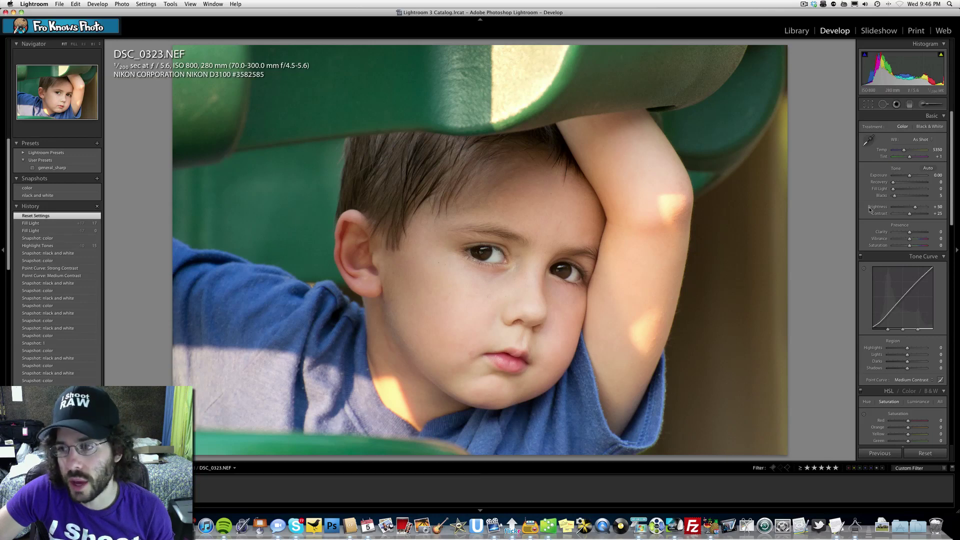
click(920, 128)
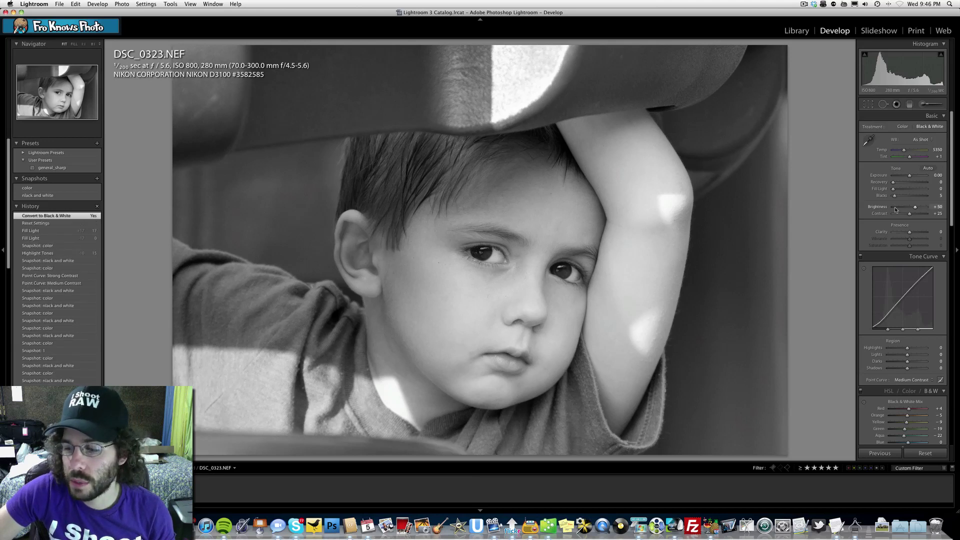
- Try the Red level of the Black & White Mix at +100 and undo the change
scroll(895, 210, down, 2)
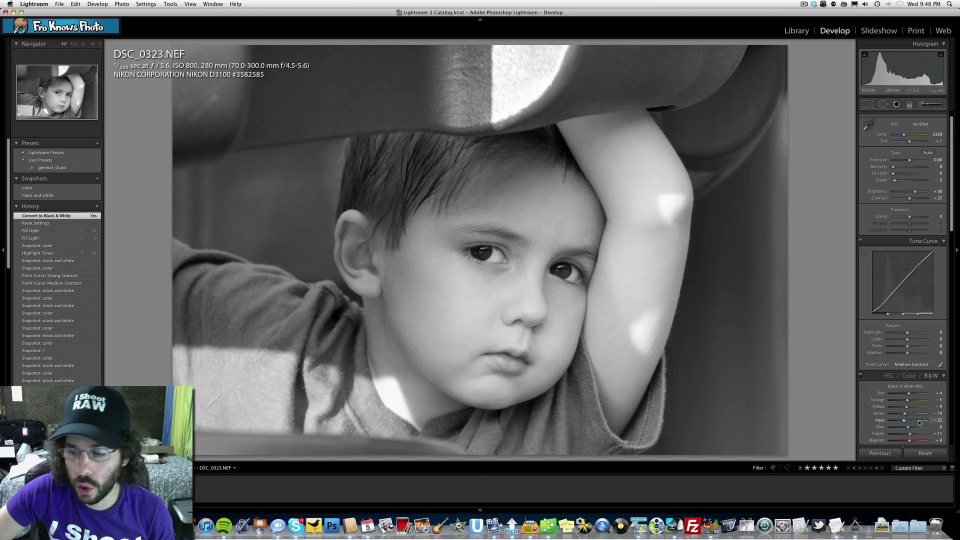
drag(909, 394, 950, 398)
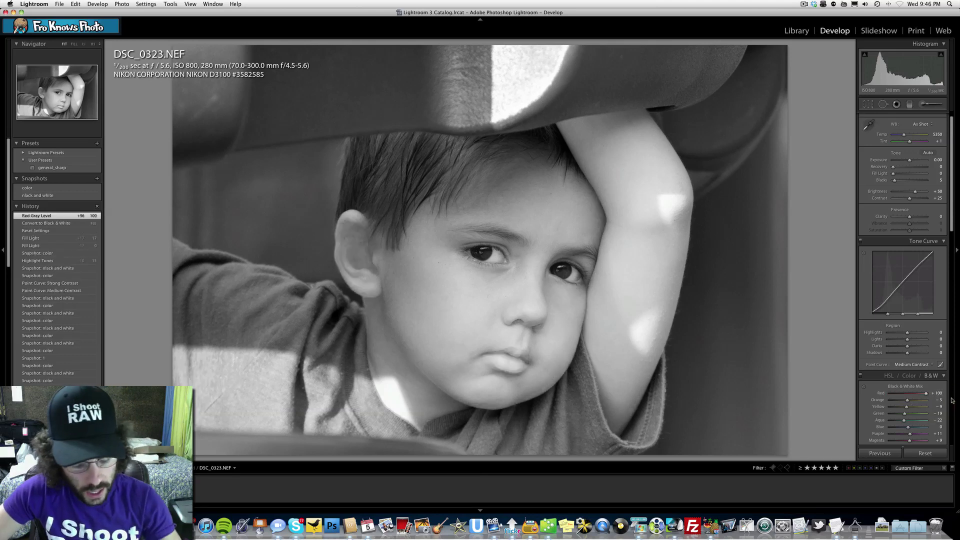
key(super+z)
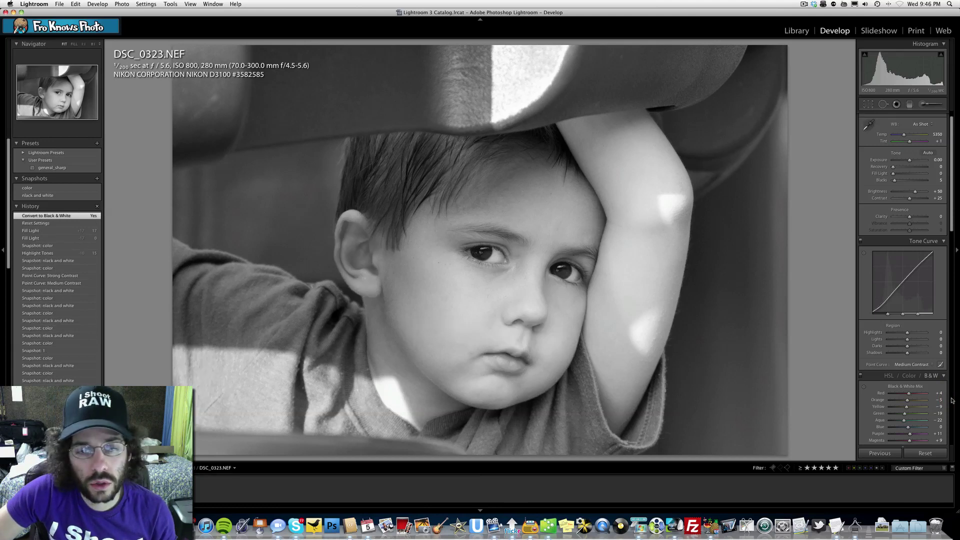
- Set the photo's Contrast to +100 and its Fill Light to 17
drag(909, 198, 958, 209)
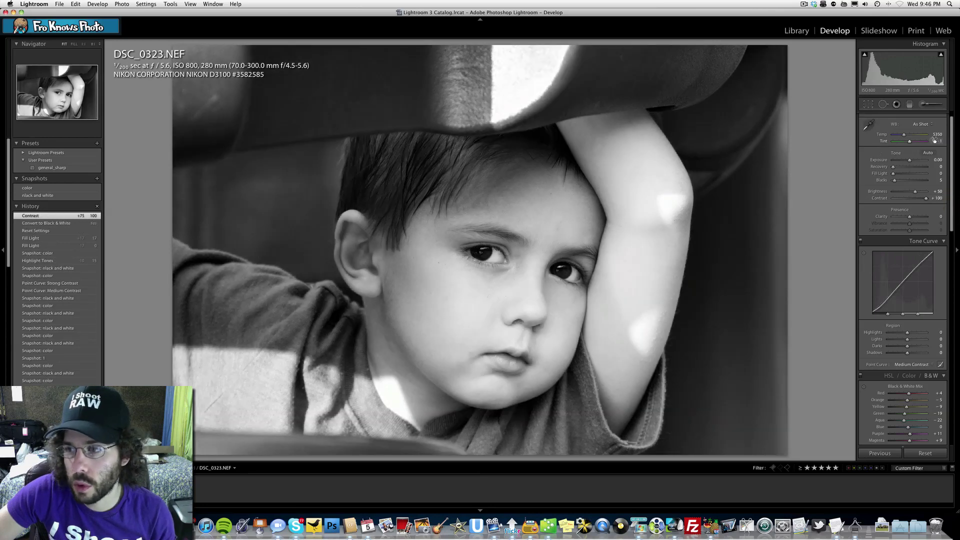
click(937, 174)
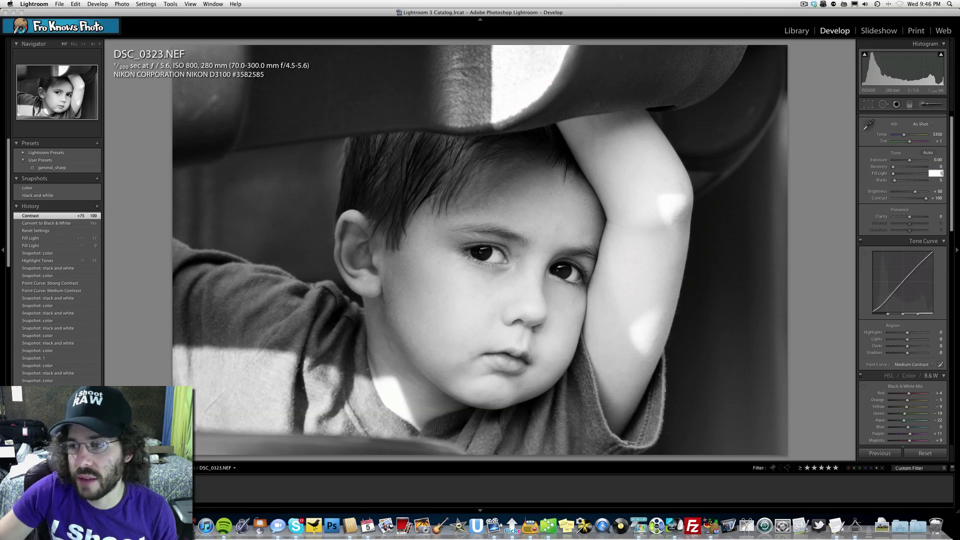
key(Return)
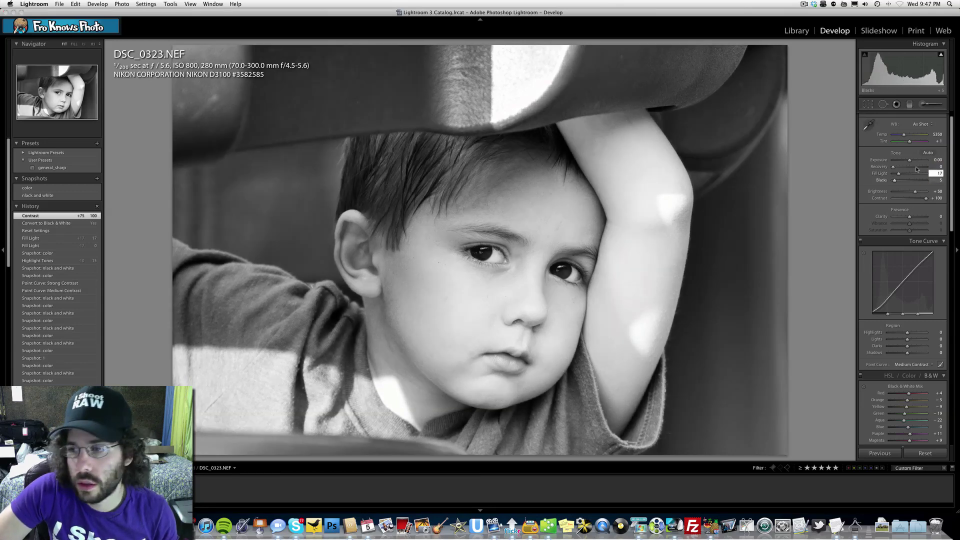
- Set the Exposure to -0.20 and the white balance temperature to 6091
click(934, 159)
key(BackSpace)
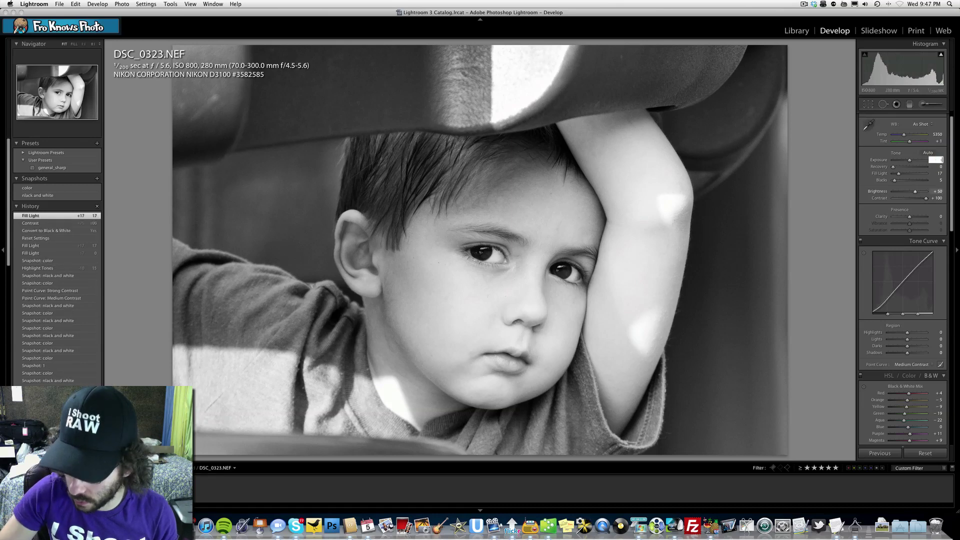
key(Return)
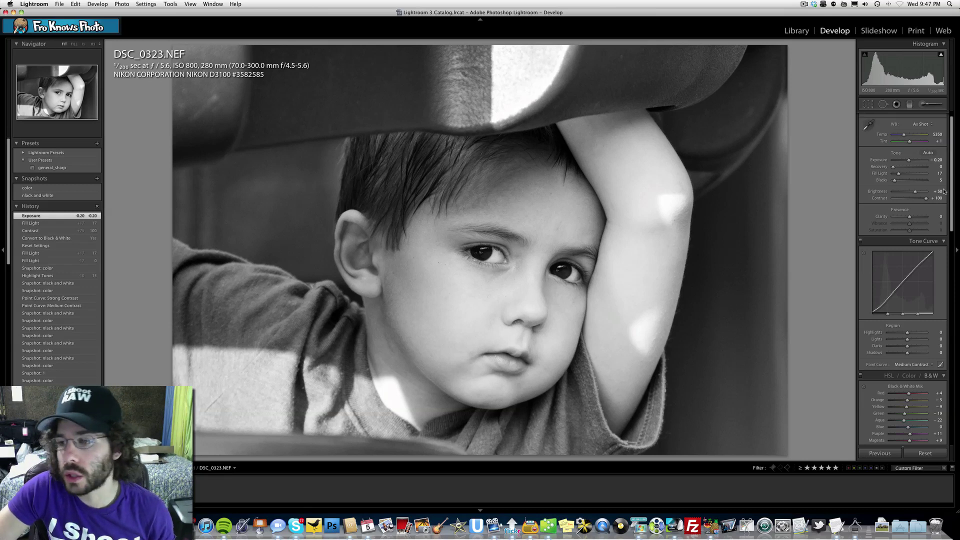
click(937, 135)
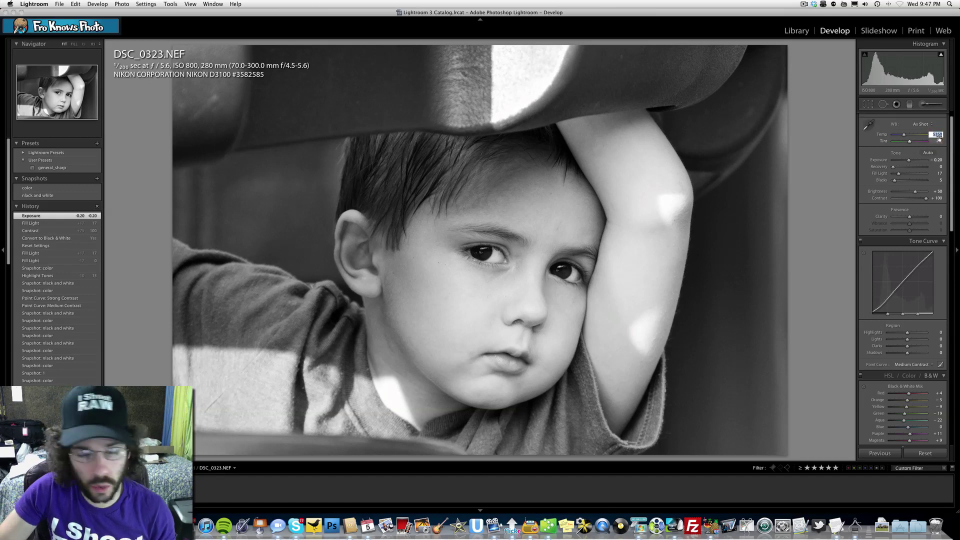
text(6091)
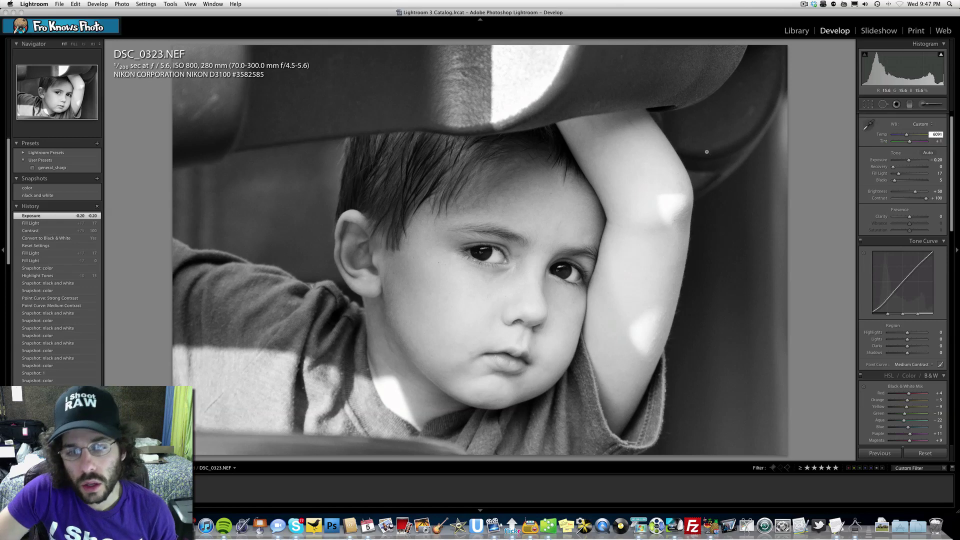
- Try the Fill Light at 0, 100 and 66, and return it to 17
double_click(898, 175)
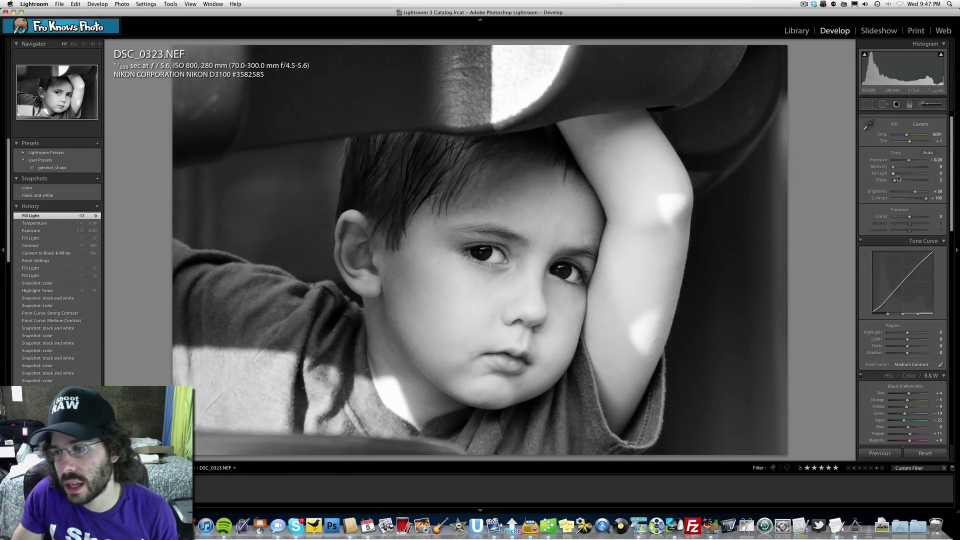
click(939, 173)
text(147)
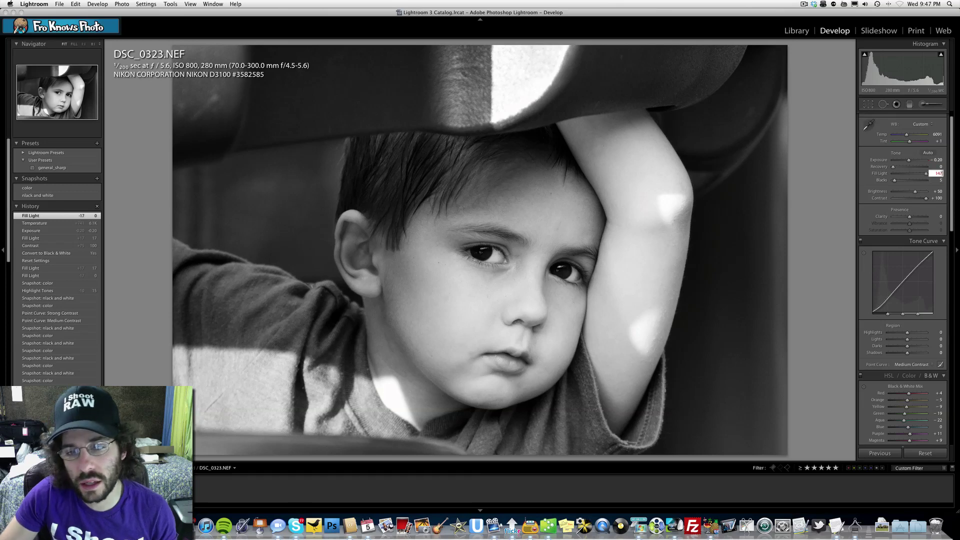
key(Return)
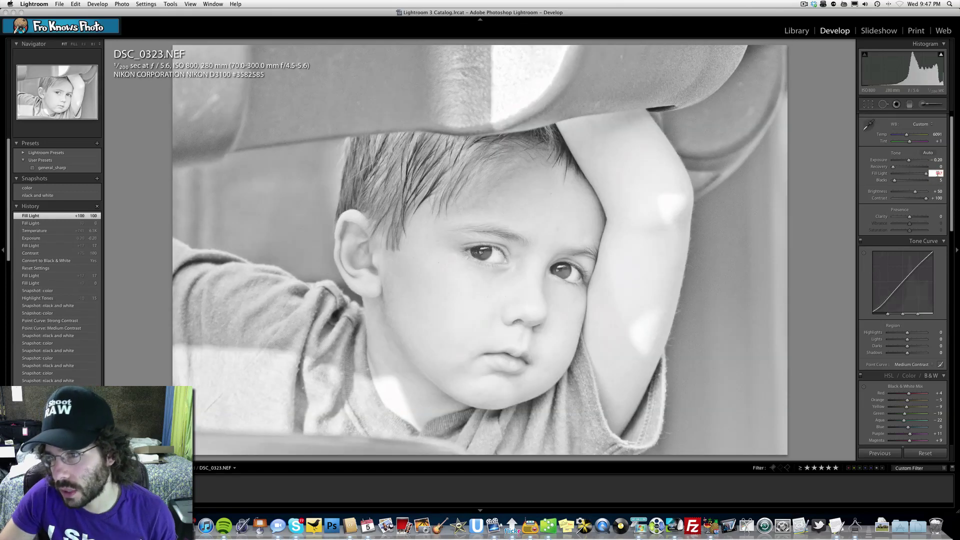
key(BackSpace)
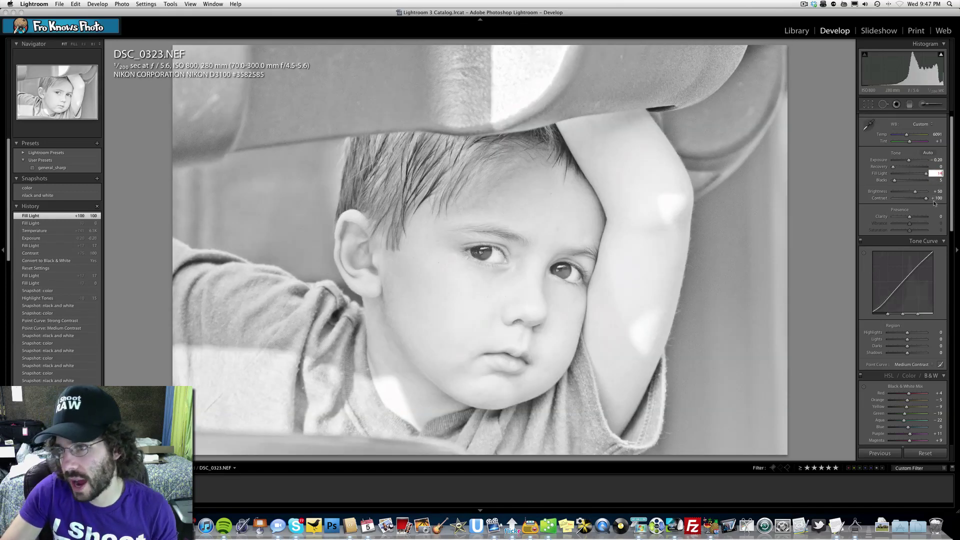
key(BackSpace)
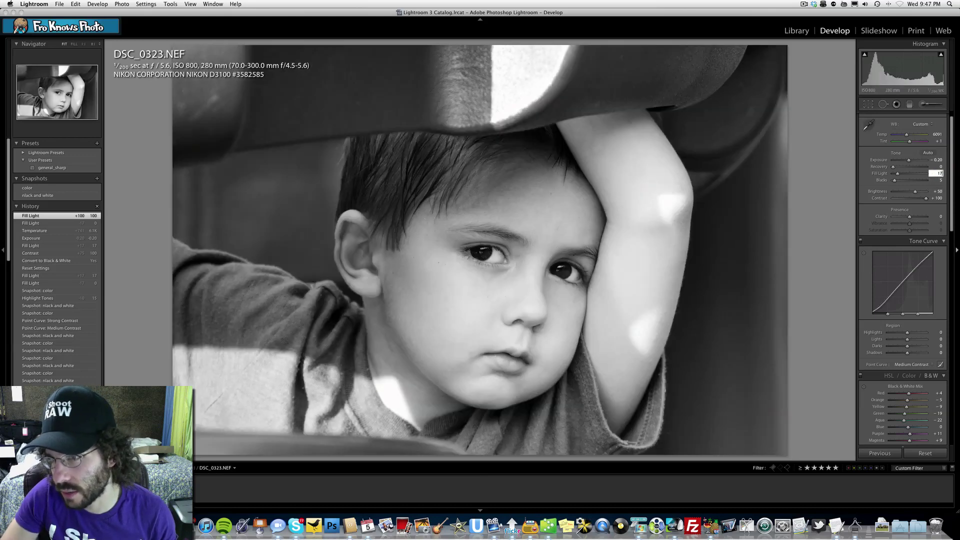
key(Return)
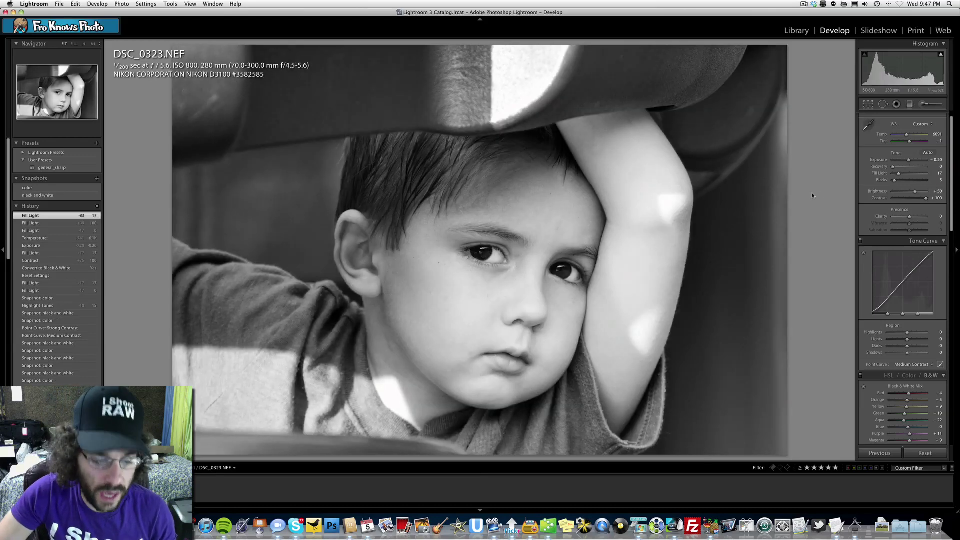
drag(899, 173, 914, 173)
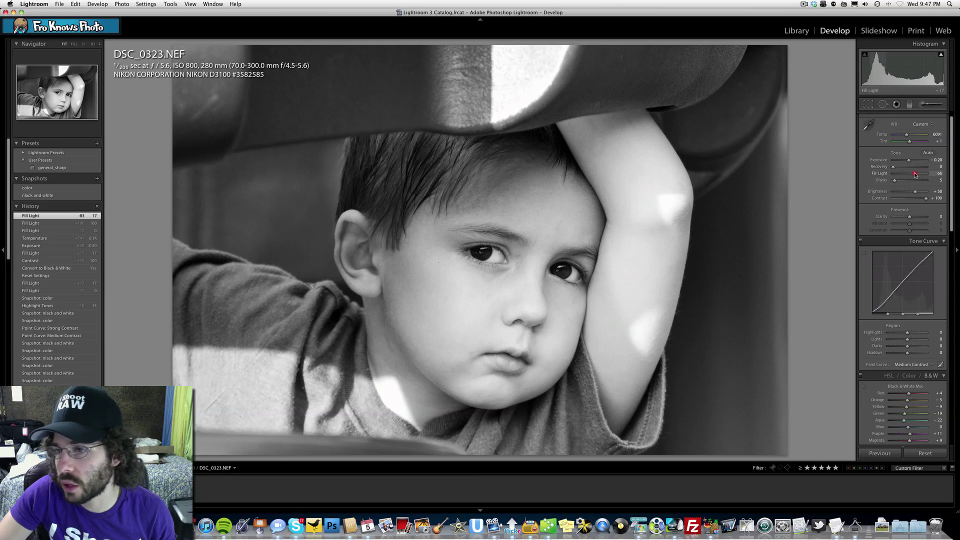
key(super+z)
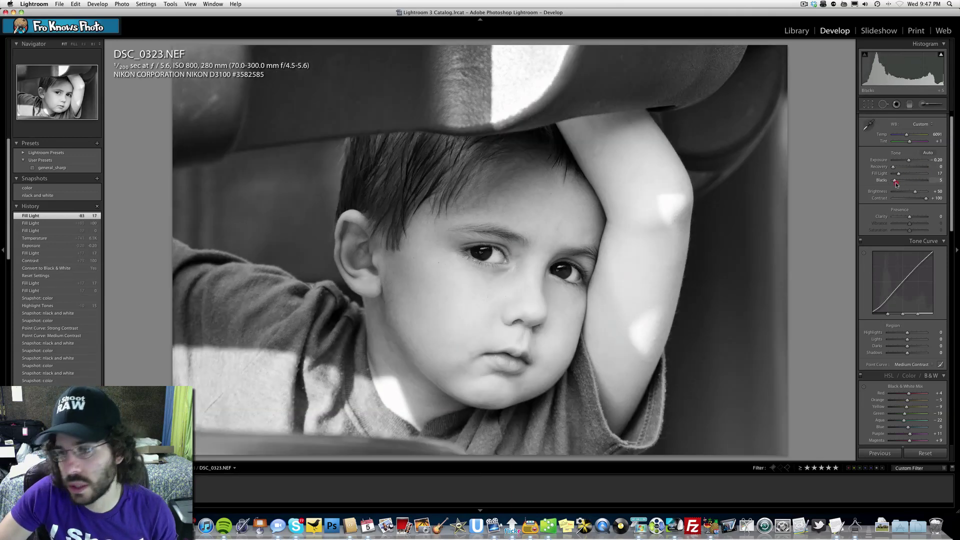
- Set the Blacks to 5 and raise the Clarity to +27
drag(894, 181, 896, 184)
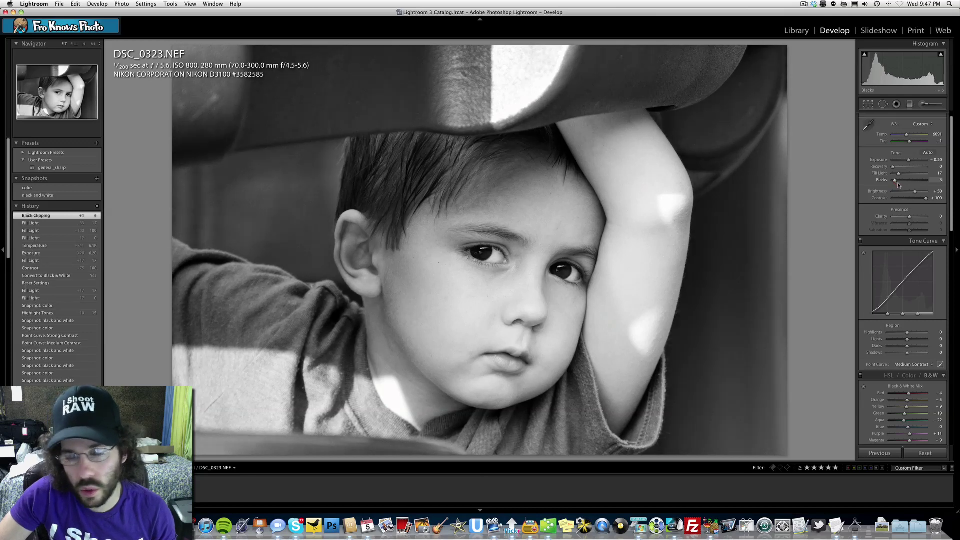
click(937, 180)
text(5)
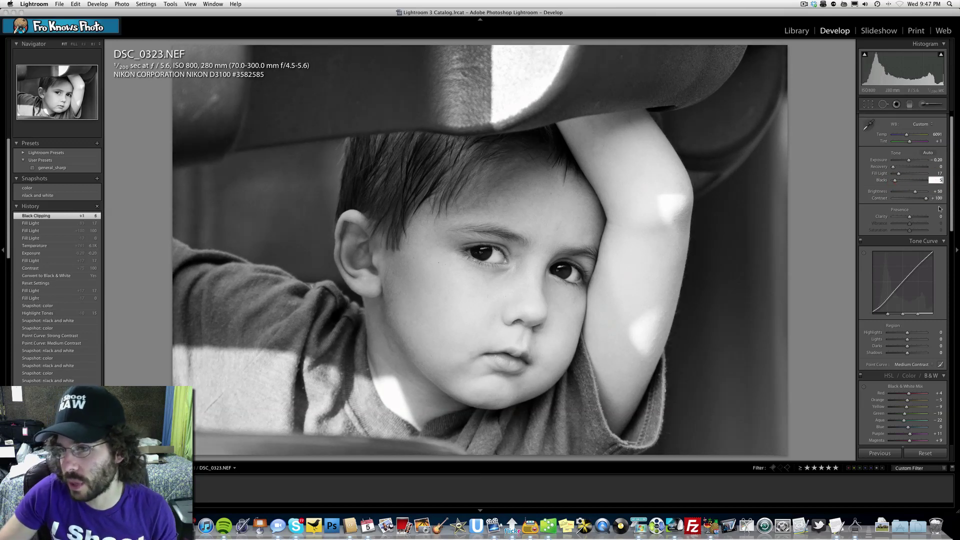
drag(916, 218, 915, 218)
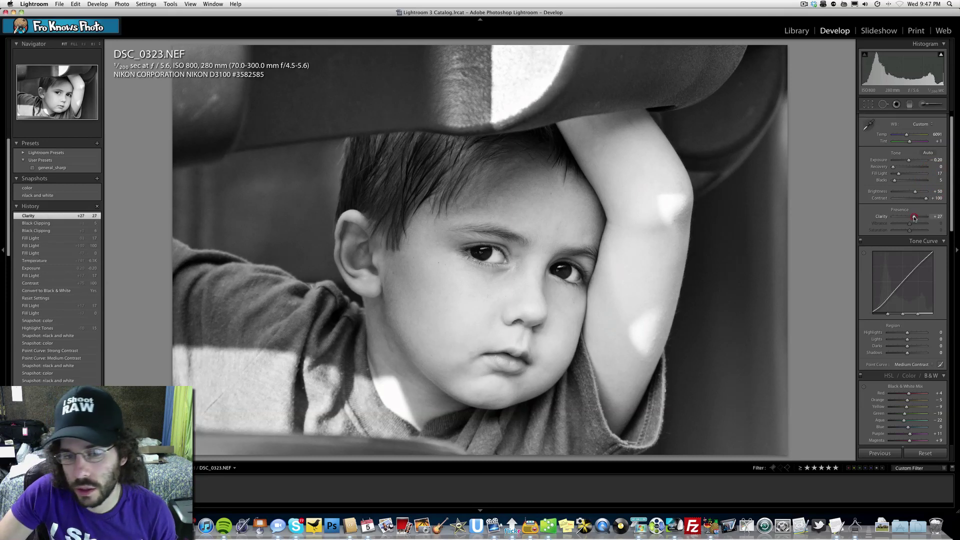
- Load the saved black and white snapshot to check its tone curve settings, and undo loading it
click(33, 196)
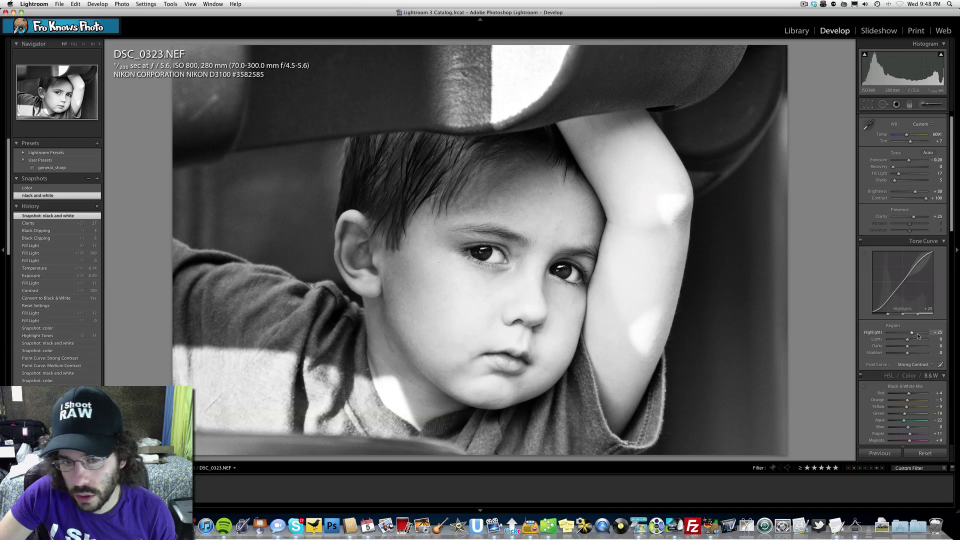
scroll(918, 335, down, 2)
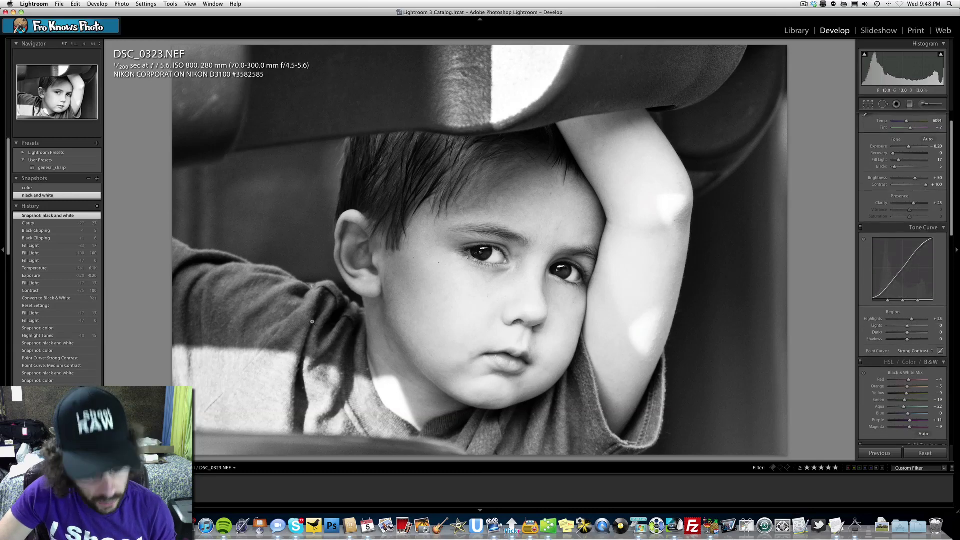
key(super+z)
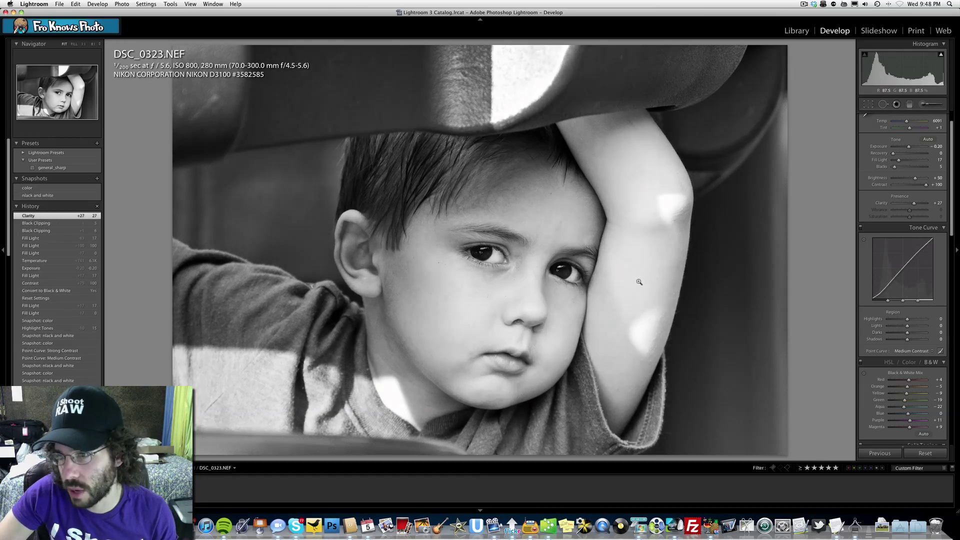
- Apply the general_sharp preset and shape the tone curve with Highlights at +25 and a Strong Contrast point curve
click(48, 168)
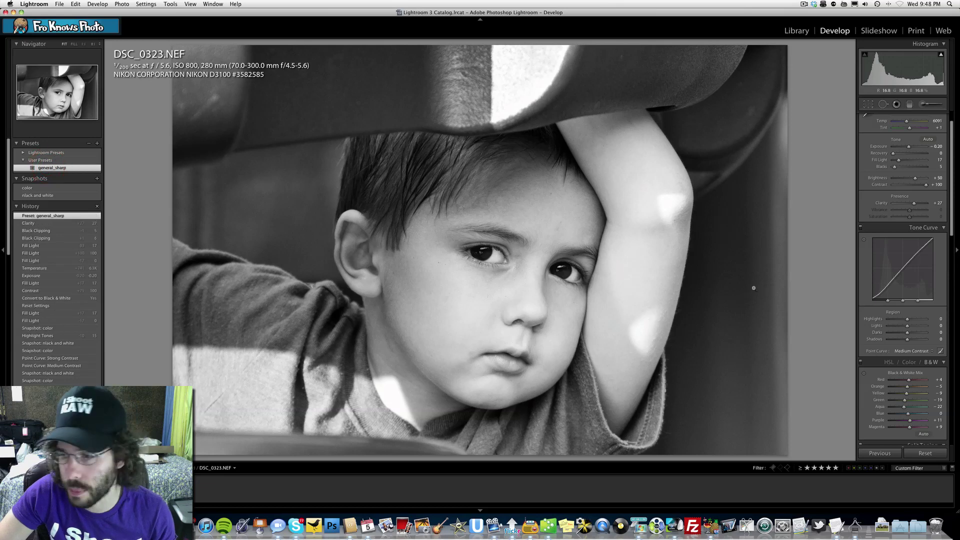
click(931, 319)
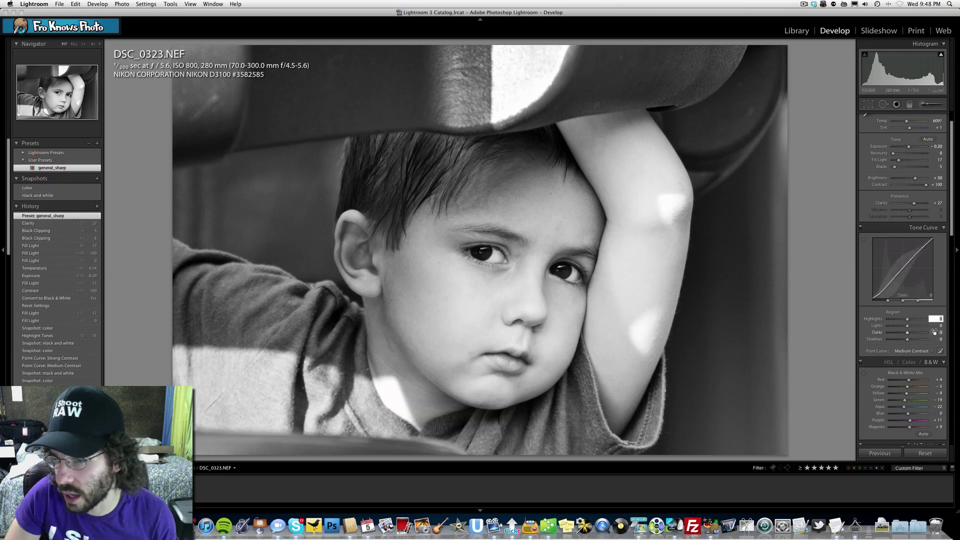
text(25)
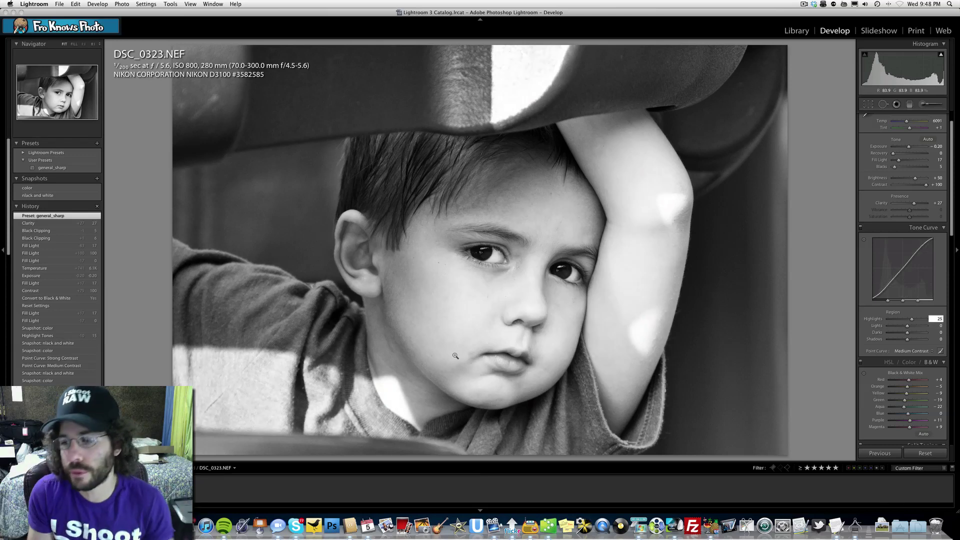
click(910, 351)
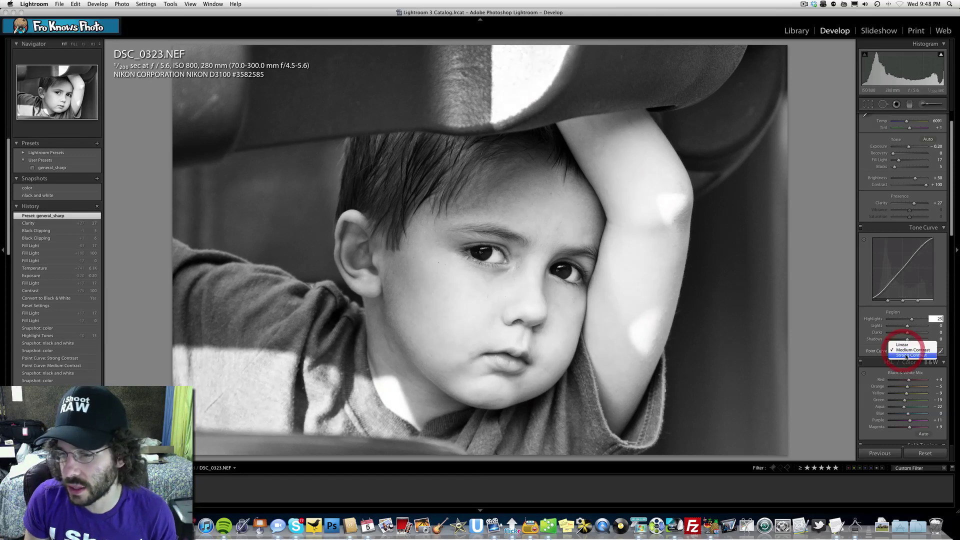
click(906, 355)
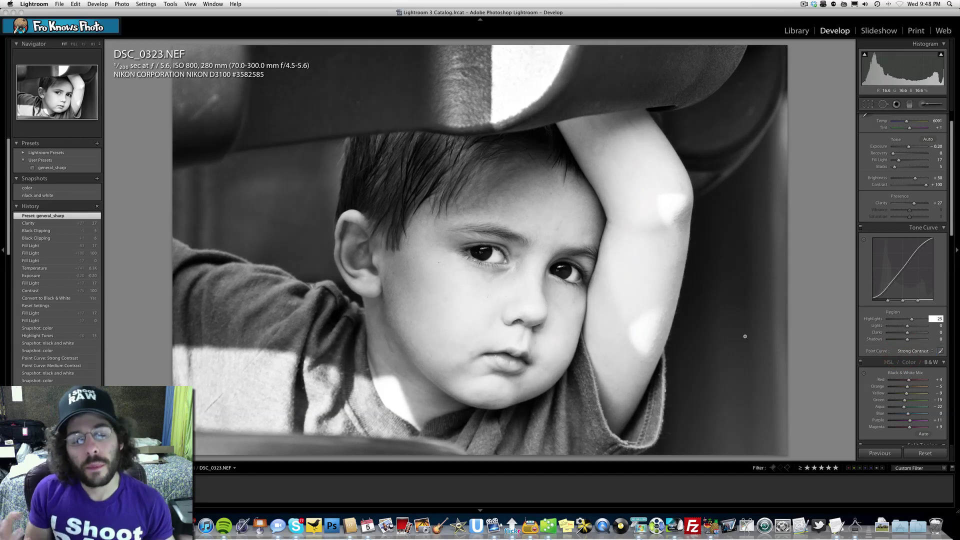
- Brighten the irises of both eyes with adjustment brush strokes at Exposure 0.70
click(476, 238)
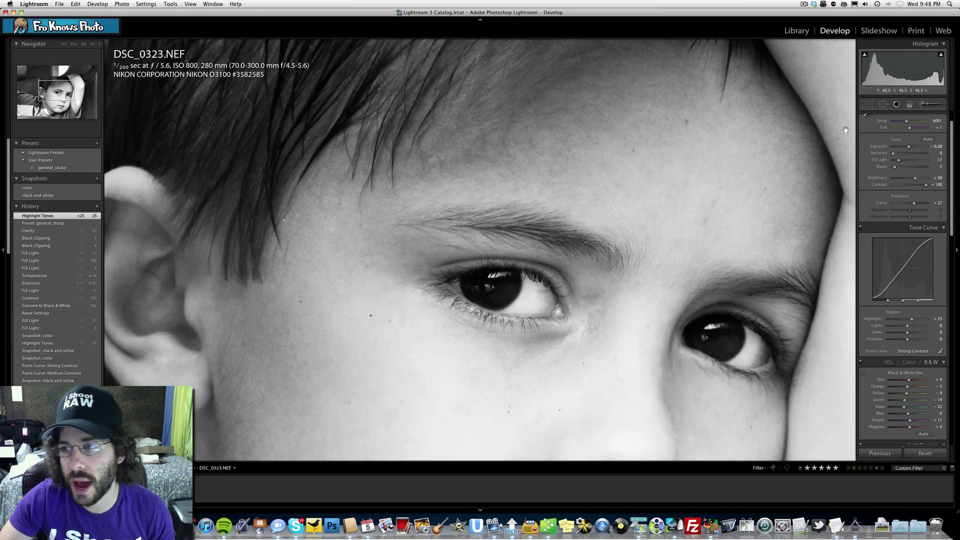
click(926, 105)
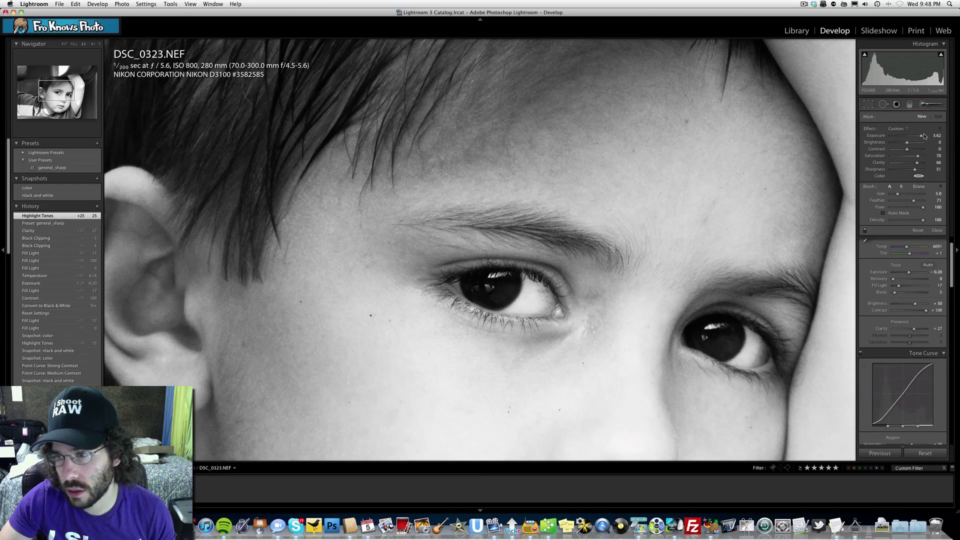
click(932, 136)
key(BackSpace)
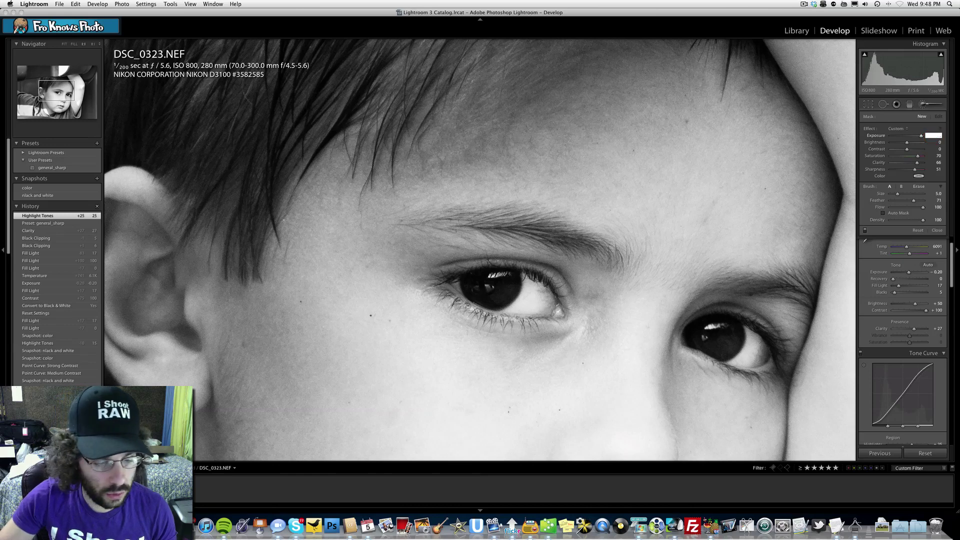
text(.70)
key(Return)
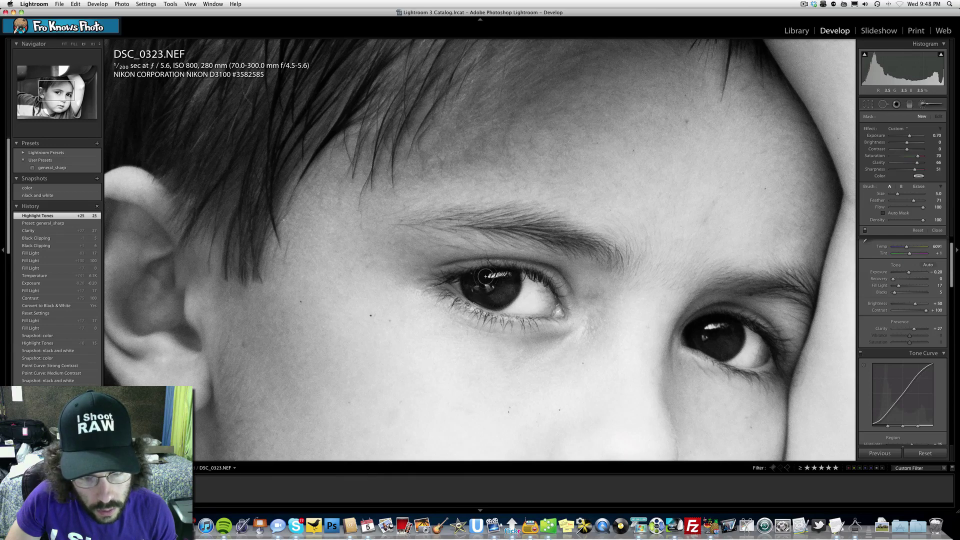
click(507, 280)
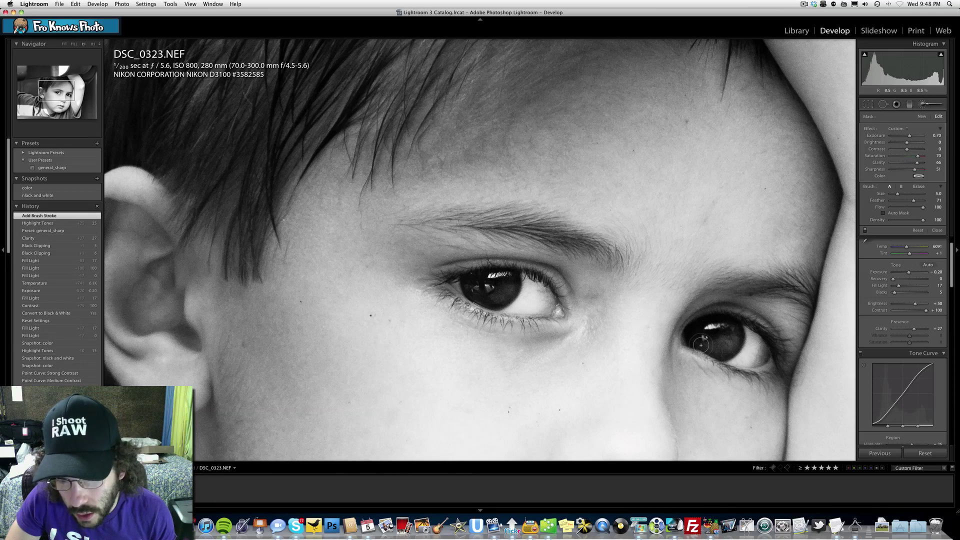
drag(692, 333, 712, 319)
click(555, 311)
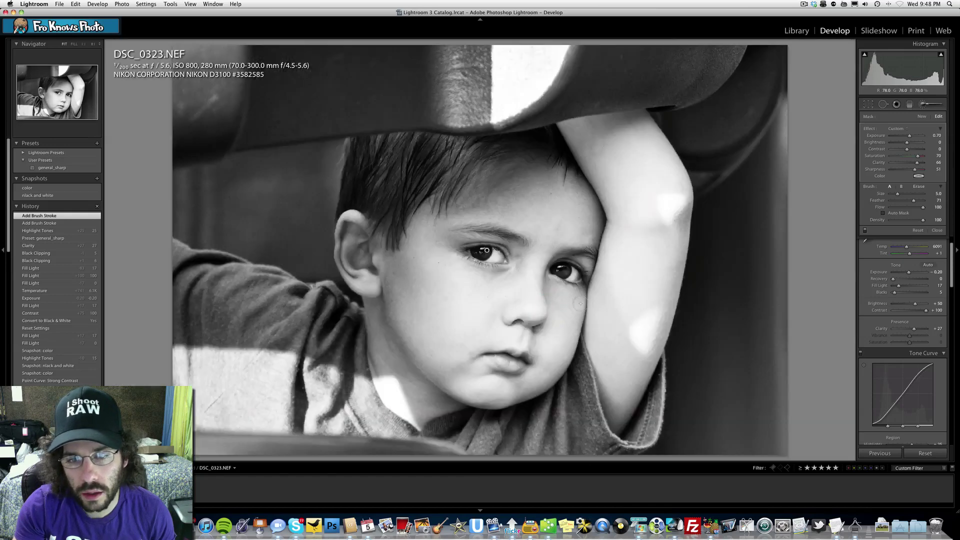
- Switch the brush adjustments off and on several times to compare the eyes, leaving them enabled
click(866, 231)
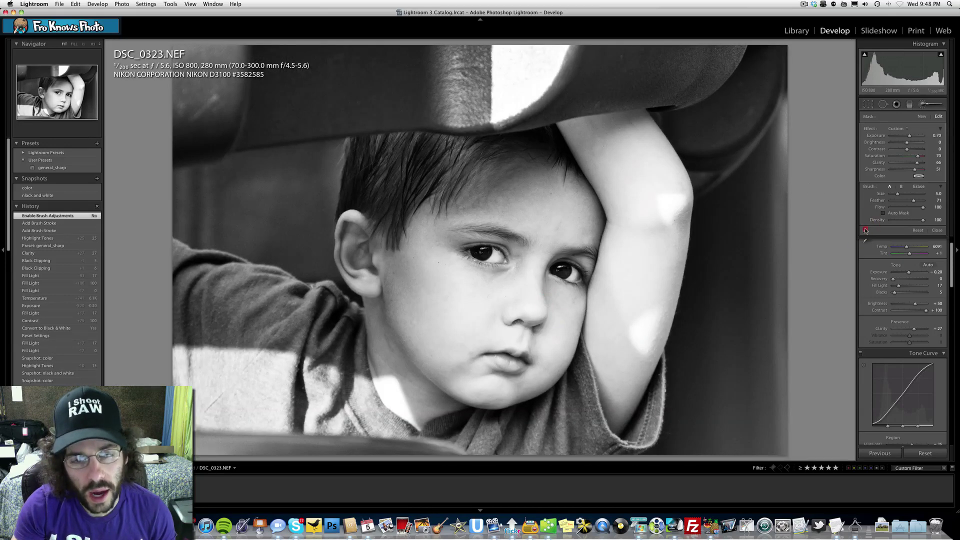
click(865, 230)
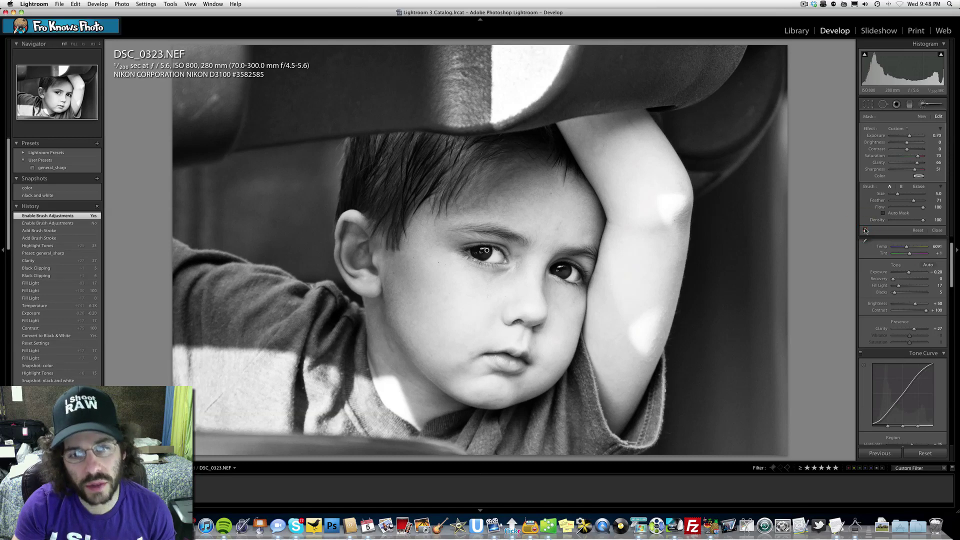
click(865, 231)
click(865, 231)
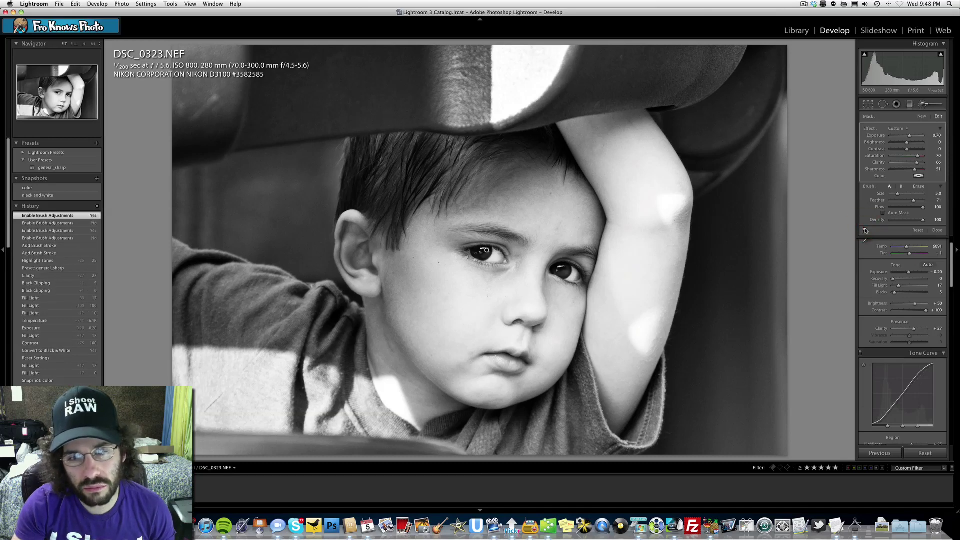
click(865, 231)
click(866, 230)
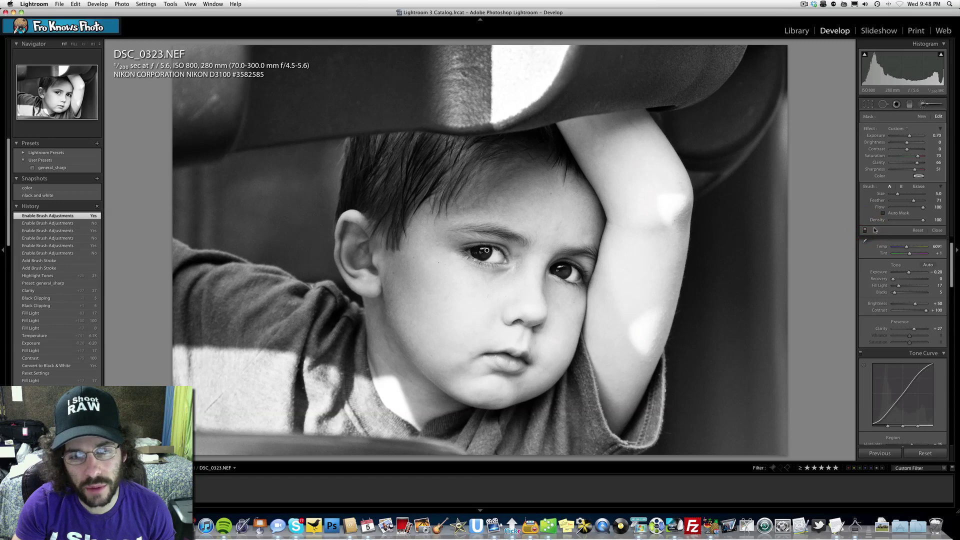
- Load the saved black and white snapshot and examine its point curve options and the eyes up close
click(45, 195)
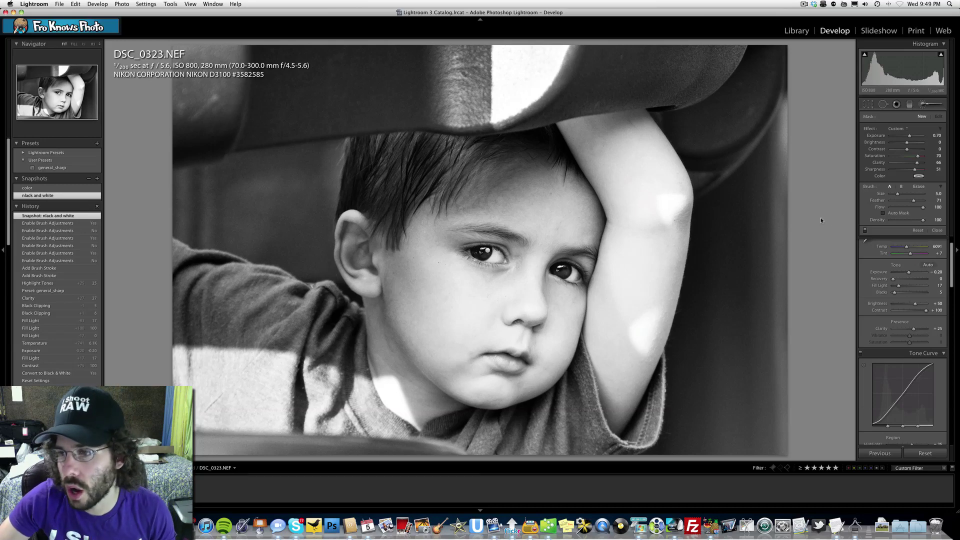
click(922, 105)
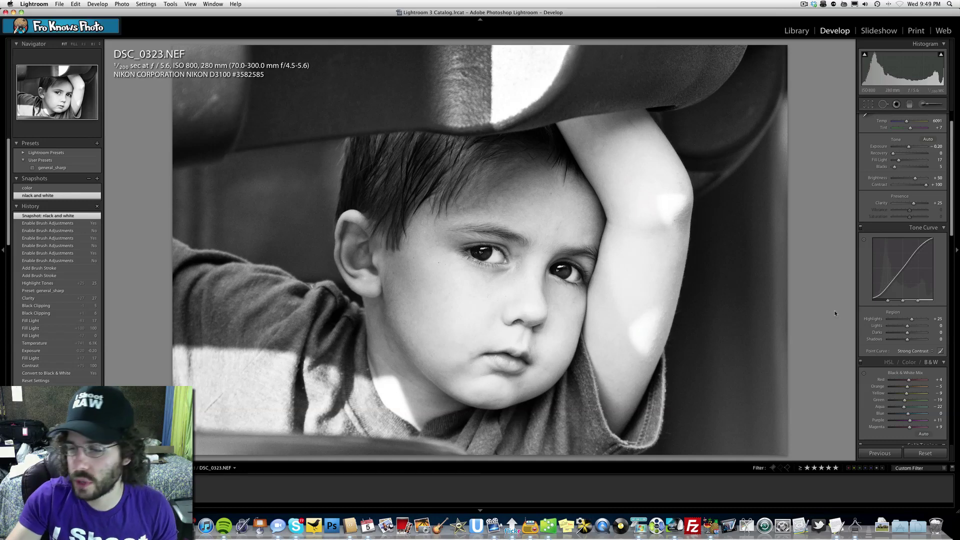
click(913, 350)
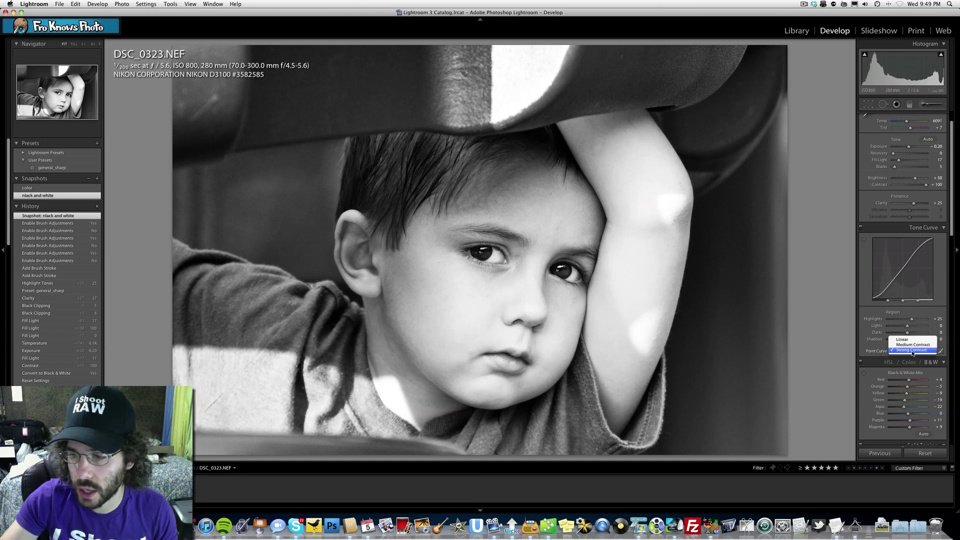
click(912, 350)
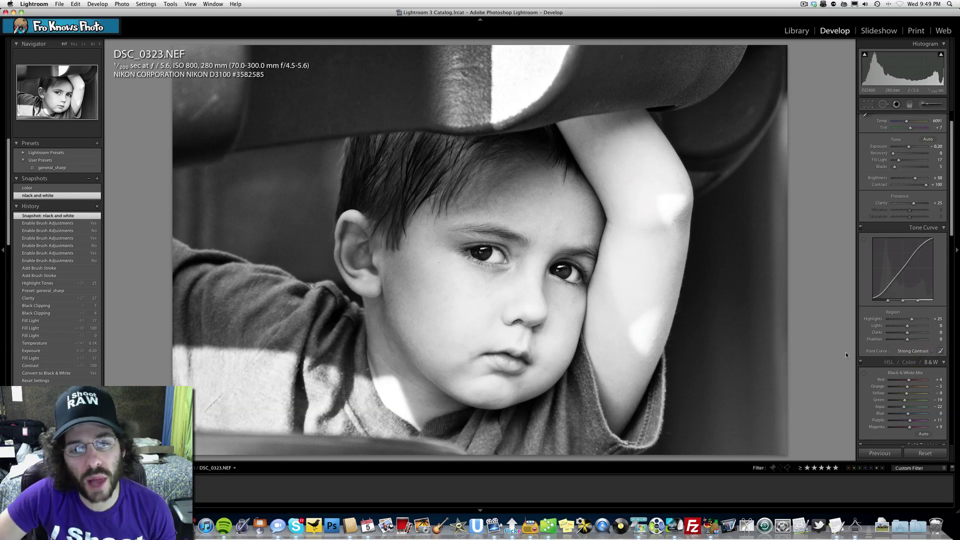
click(558, 281)
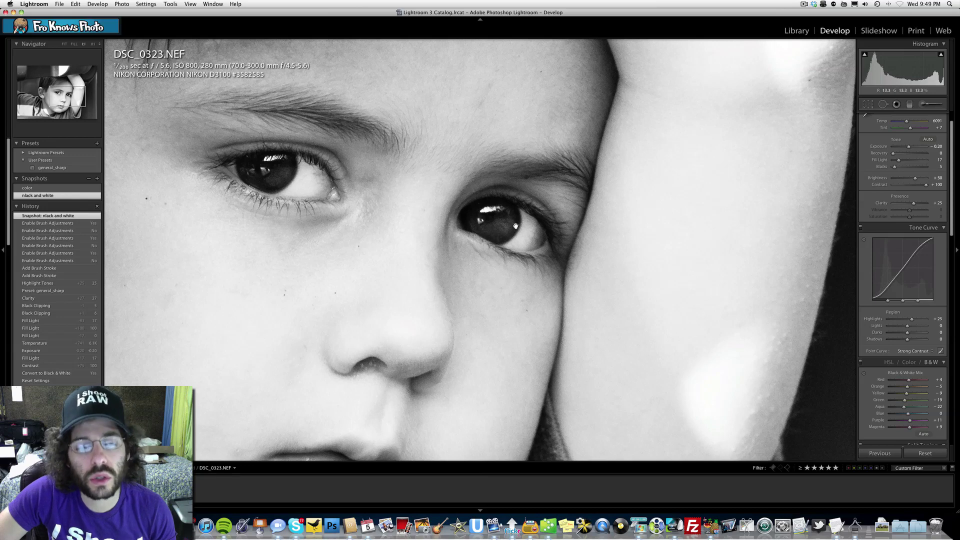
click(334, 188)
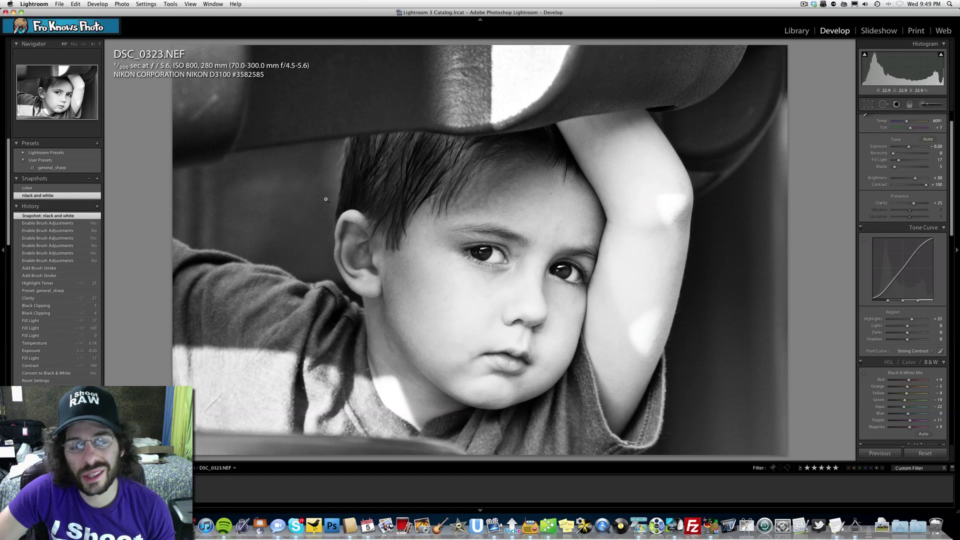
- Alternate between the color and black and white snapshots to compare the two versions of the portrait
click(49, 188)
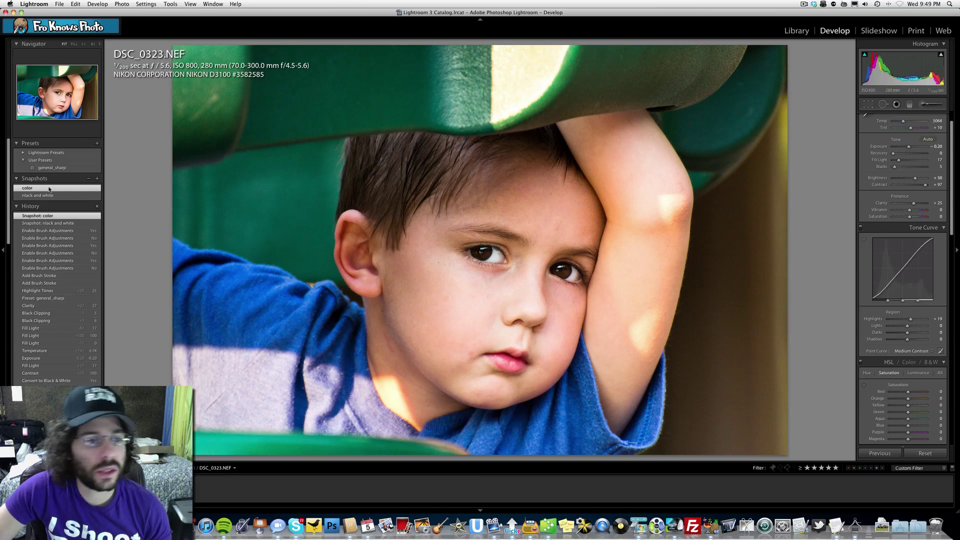
click(50, 196)
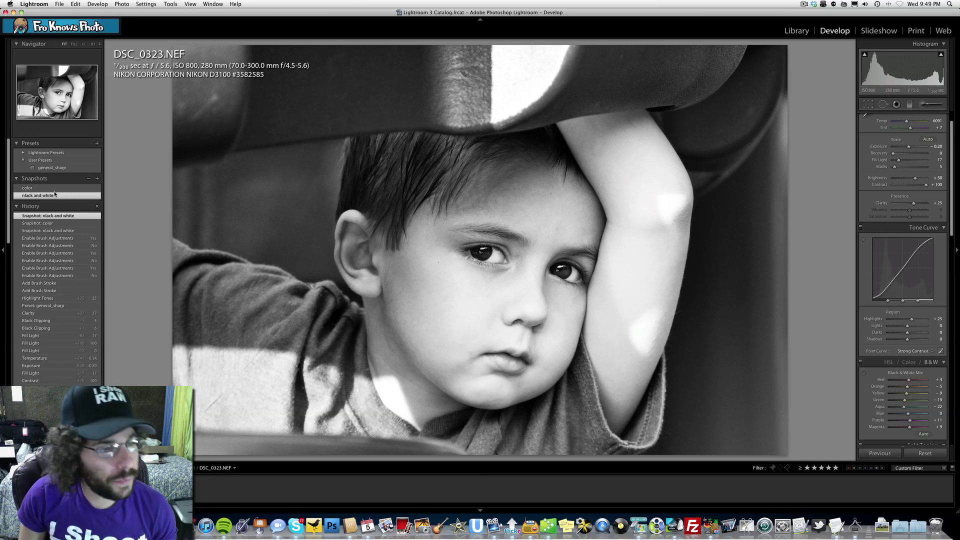
click(55, 189)
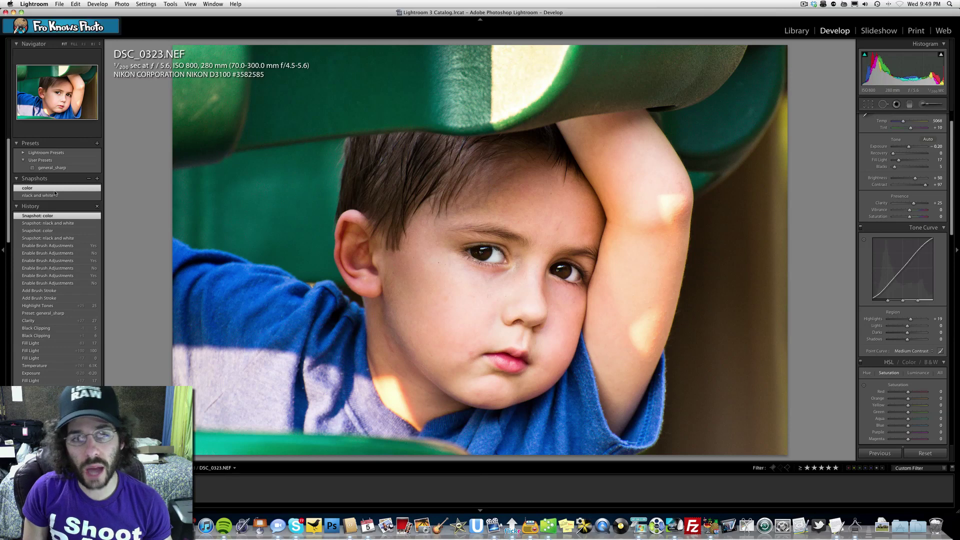
click(56, 196)
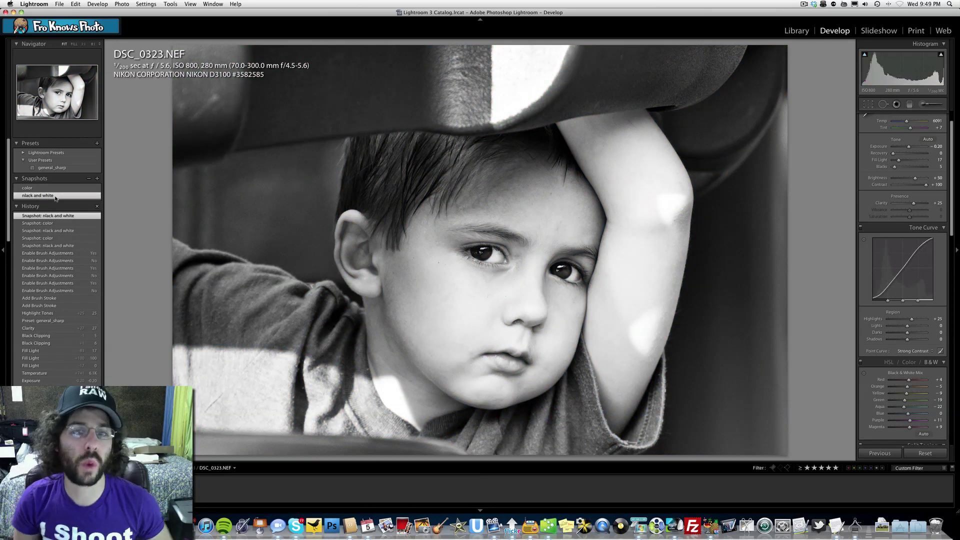
click(56, 190)
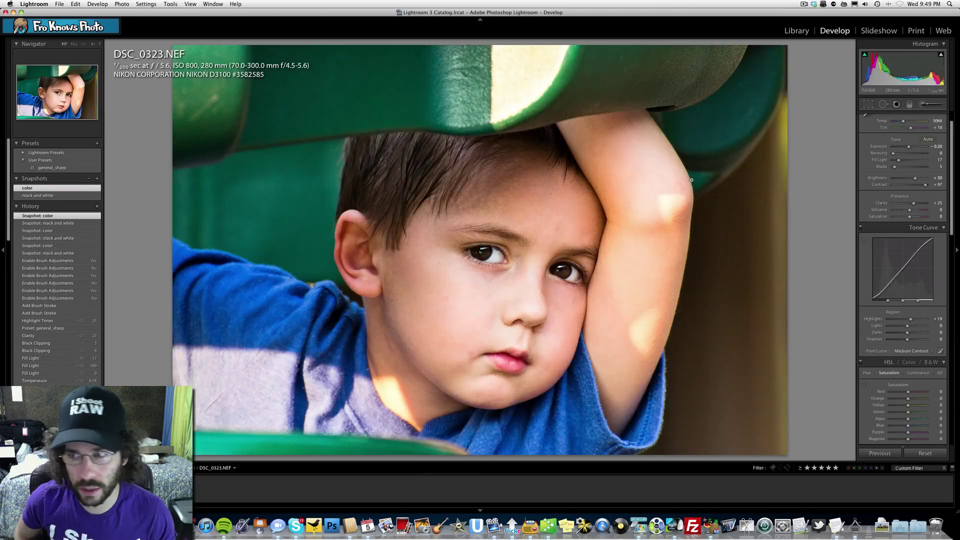
- Check the adjustment brush settings and return the portrait to the black and white snapshot
click(924, 104)
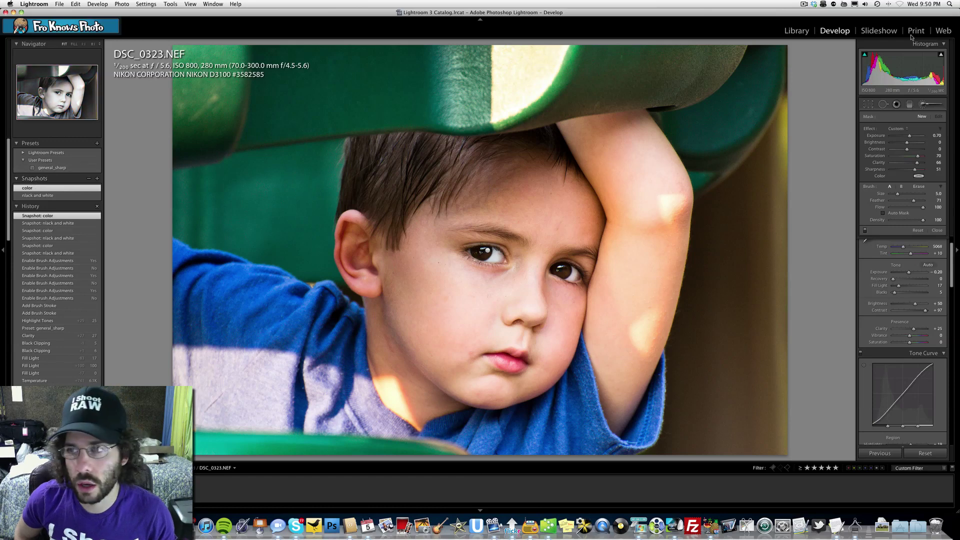
click(39, 196)
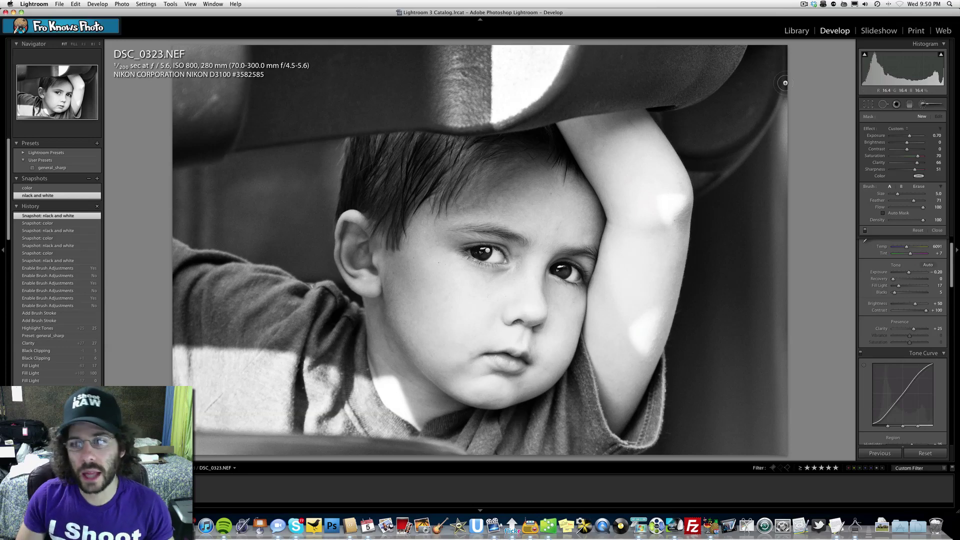
click(924, 104)
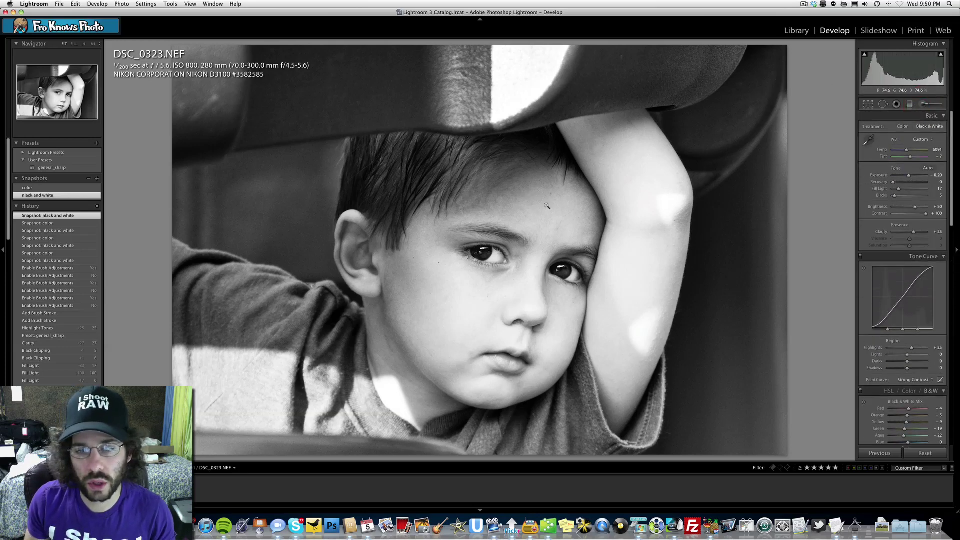